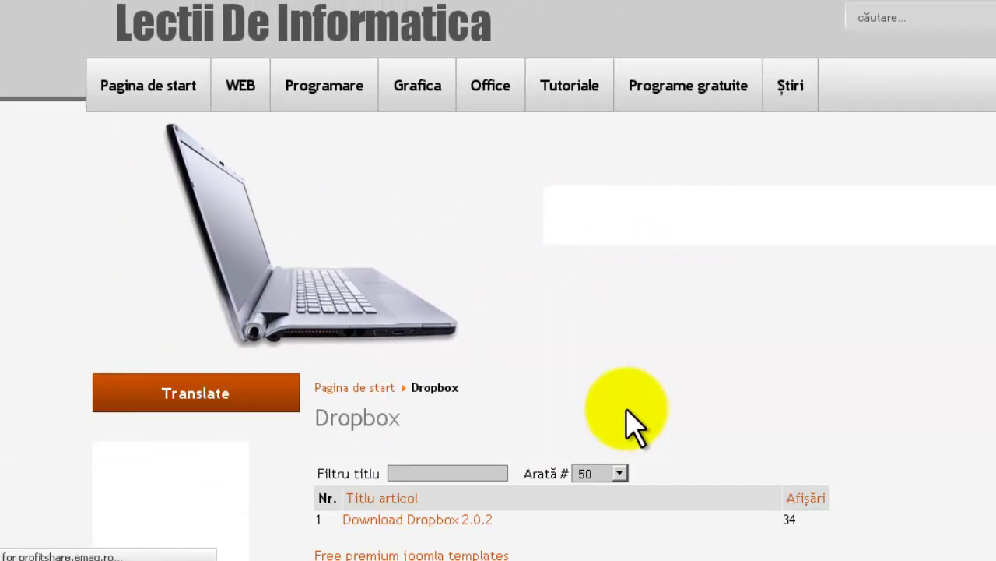
Open the "Download Dropbox 2.0.2" article and start the Dropbox download from it.
{"action": "scroll", "coordinate": [628, 411], "scroll_direction": "down", "scroll_amount": 2}
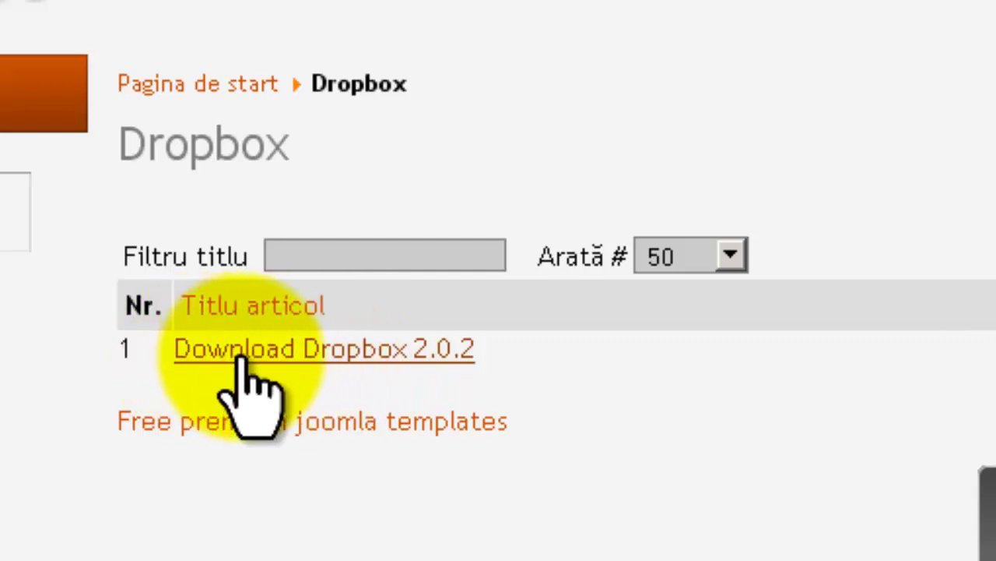
{"action": "left_click", "coordinate": [341, 357]}
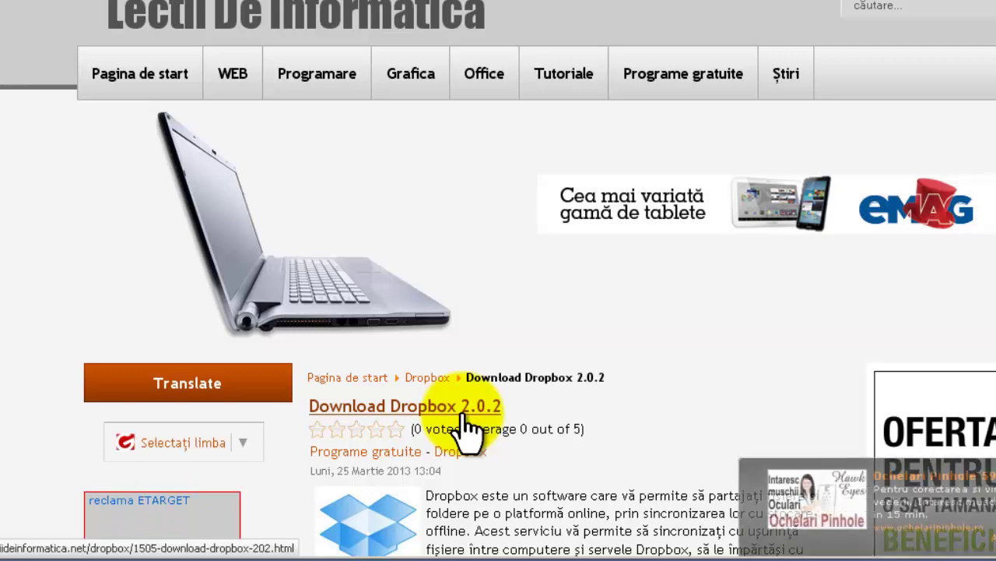
{"action": "scroll", "coordinate": [465, 420], "scroll_direction": "down", "scroll_amount": 3}
{"action": "scroll", "coordinate": [462, 417], "scroll_direction": "down", "scroll_amount": 6}
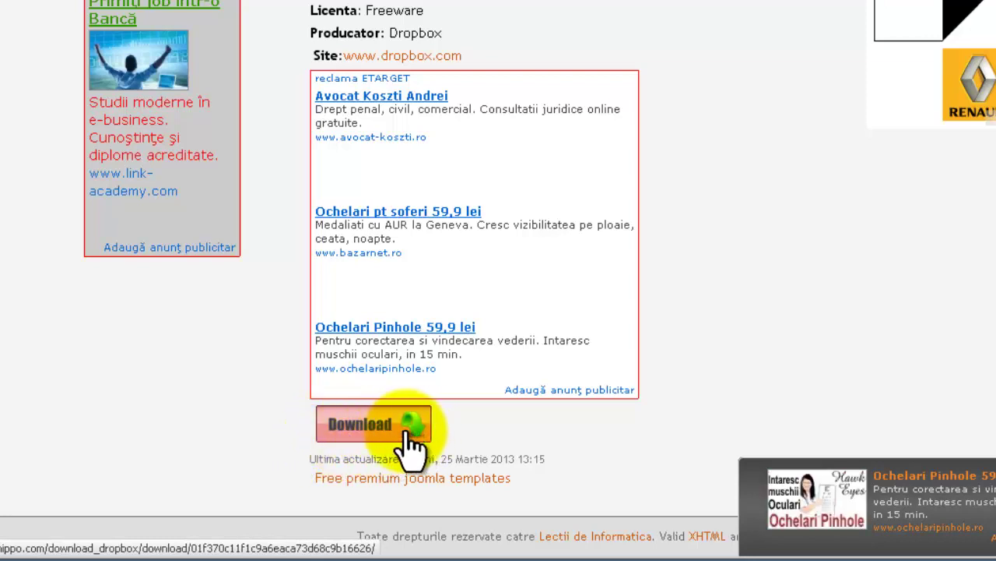
{"action": "left_click", "coordinate": [360, 436]}
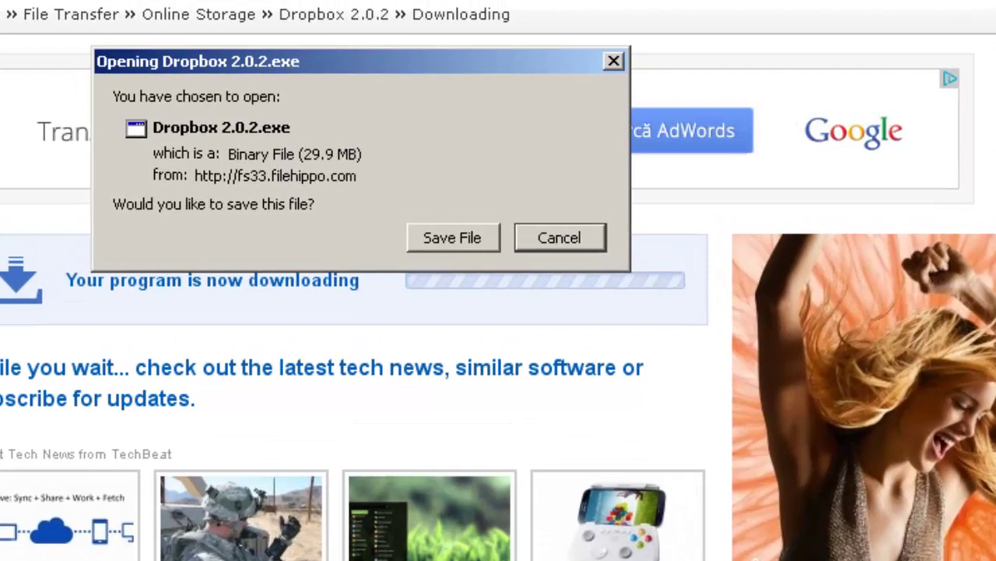
Save the installer as Dropbox 2.0.2.exe in the Downloads folder.
{"action": "left_click", "coordinate": [456, 243]}
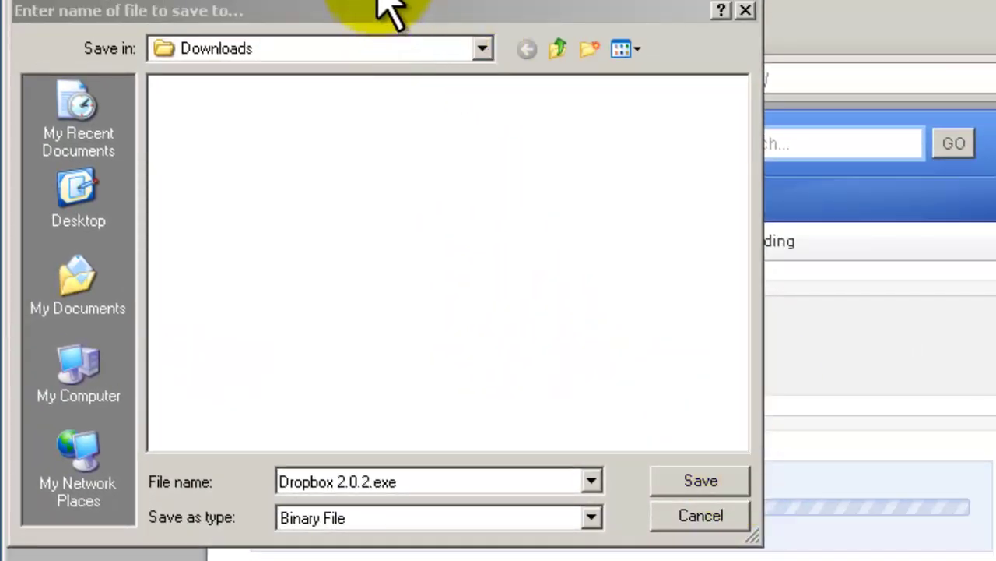
{"action": "left_click", "coordinate": [438, 8]}
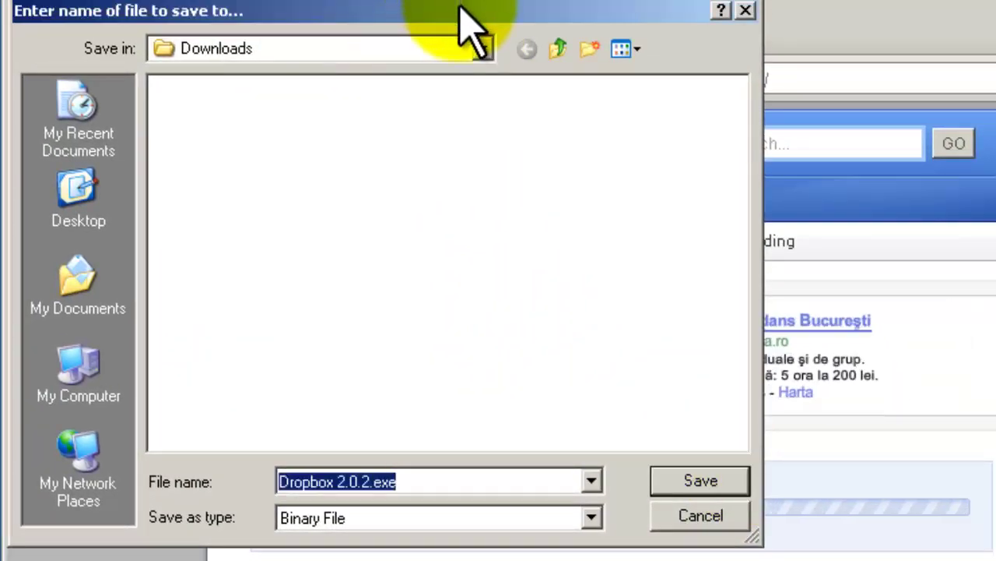
{"action": "left_click_drag", "start_coordinate": [465, 12], "coordinate": [872, 86]}
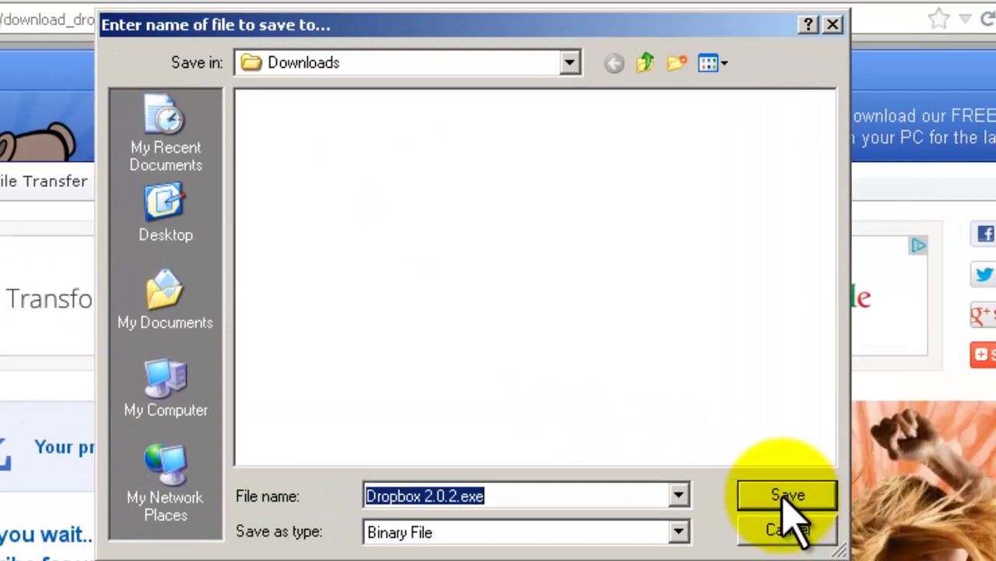
{"action": "left_click", "coordinate": [825, 506]}
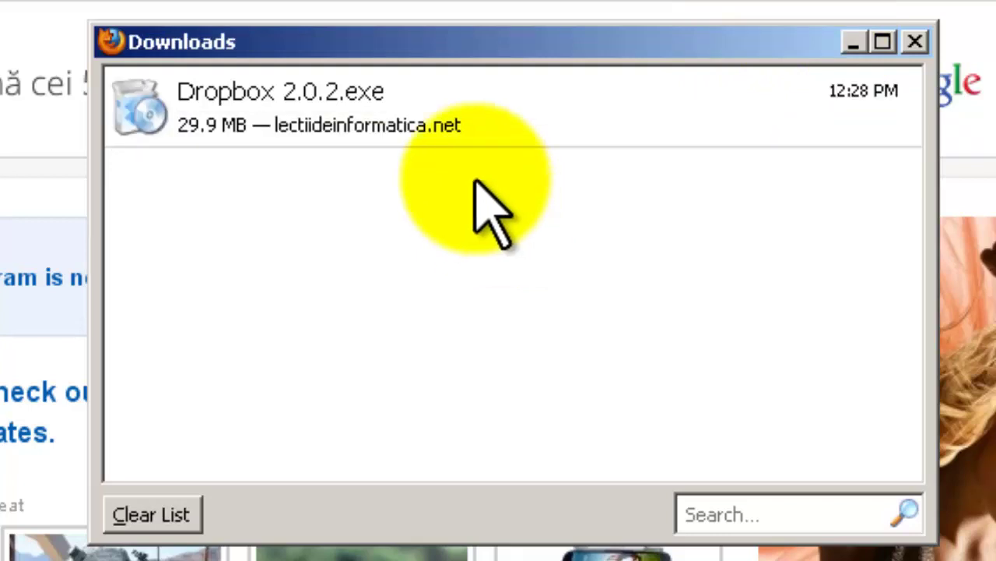
Run Dropbox 2.0.2.exe from the desktop, allow it through the security warning, and start the Dropbox installation.
{"action": "left_click", "coordinate": [377, 109]}
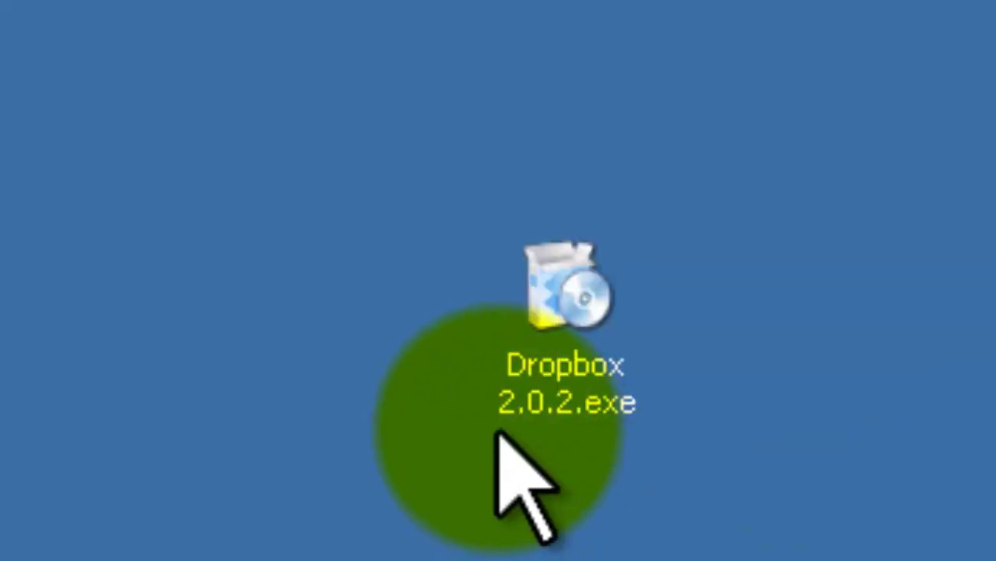
{"action": "left_click", "coordinate": [533, 416]}
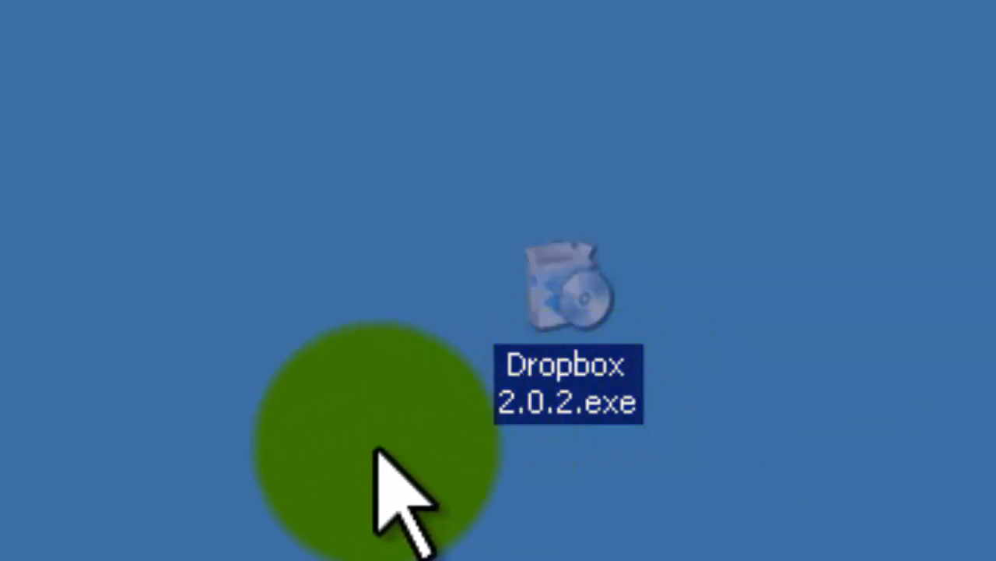
{"action": "left_click", "coordinate": [779, 431]}
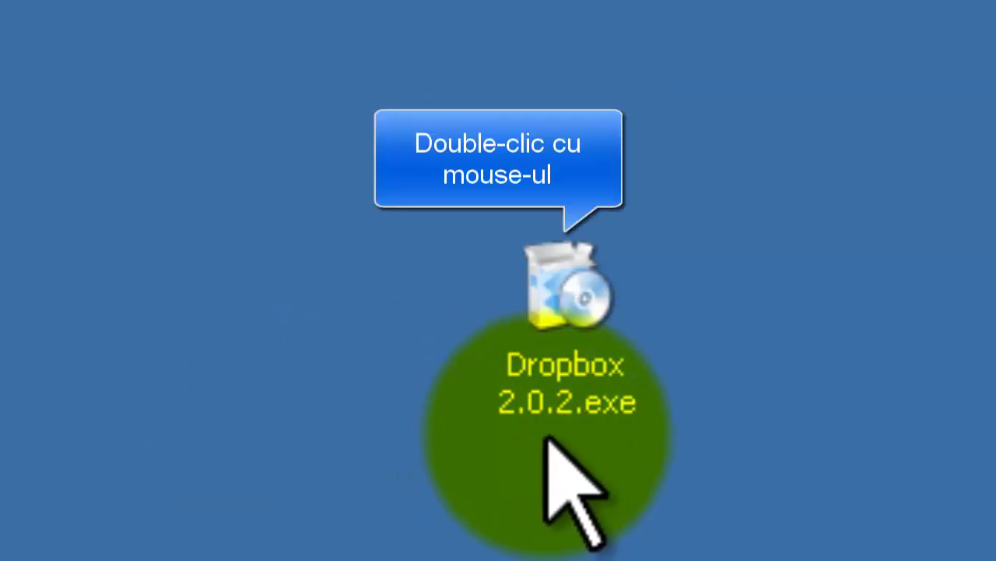
{"action": "double_click", "coordinate": [563, 401]}
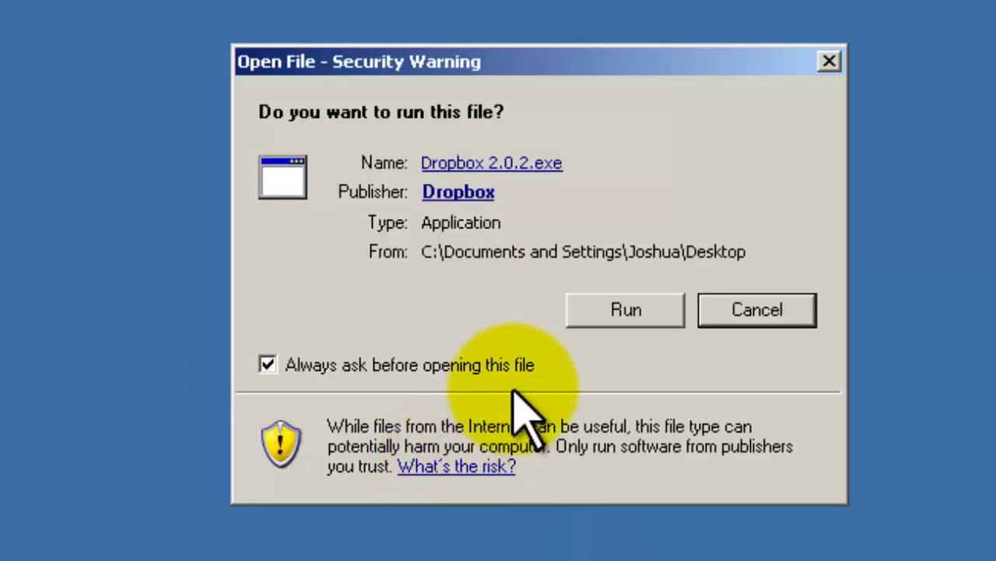
{"action": "left_click", "coordinate": [631, 310]}
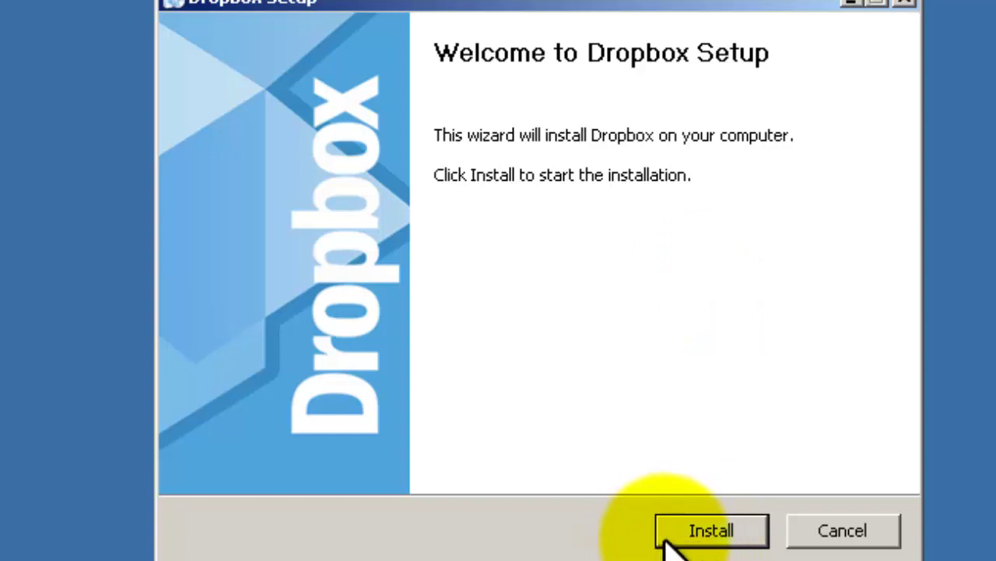
{"action": "left_click", "coordinate": [718, 534]}
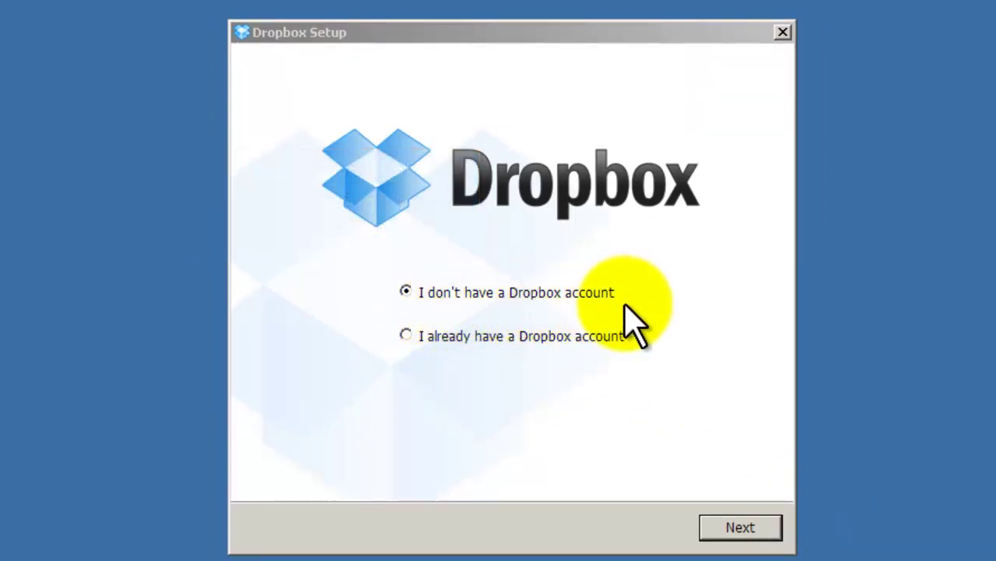
{"action": "left_click", "coordinate": [406, 334]}
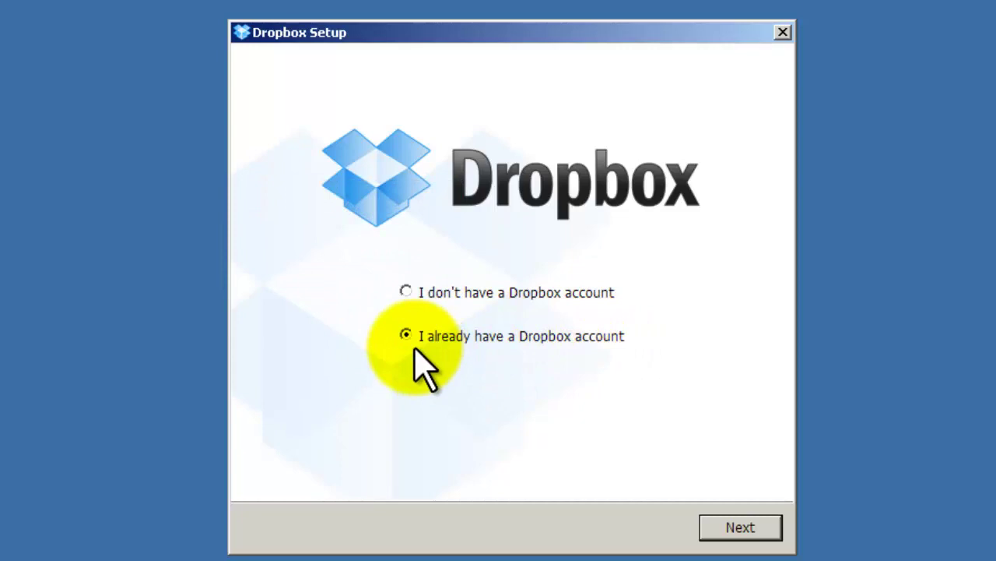
{"action": "left_click", "coordinate": [719, 527]}
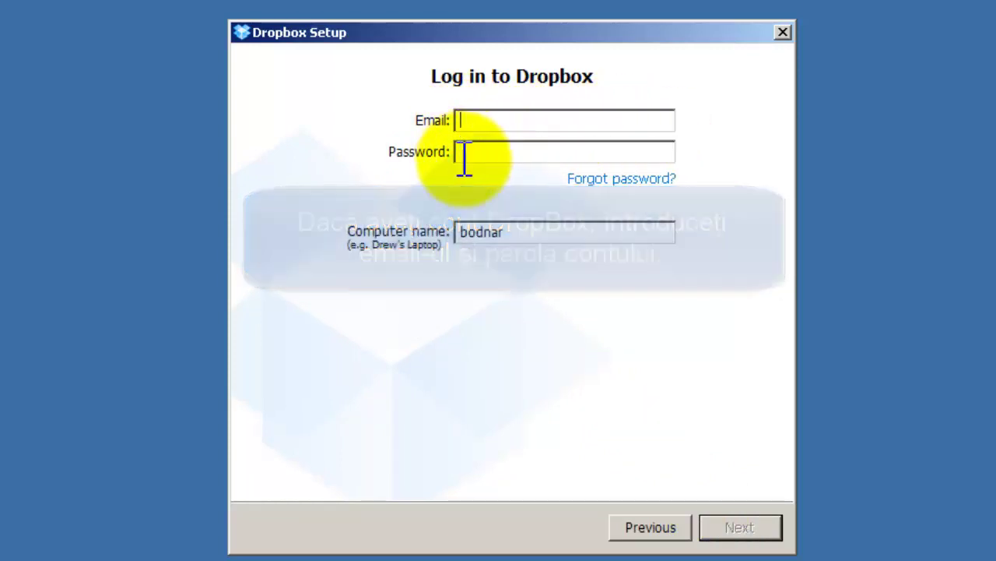
{"action": "left_click", "coordinate": [668, 536]}
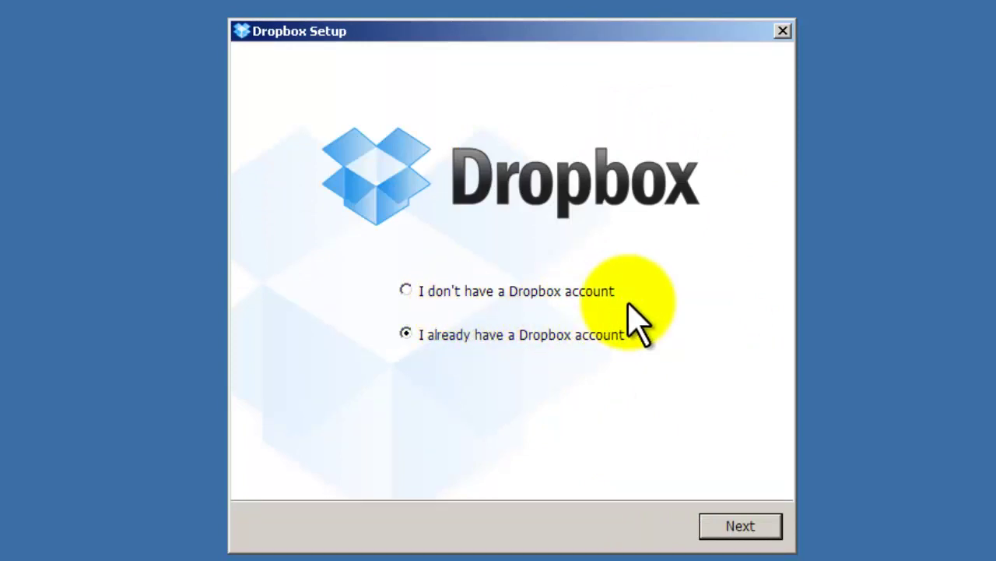
Choose to create a new Dropbox account and fill in the first name, last name, e-mail, password and password verification.
{"action": "left_click", "coordinate": [405, 289]}
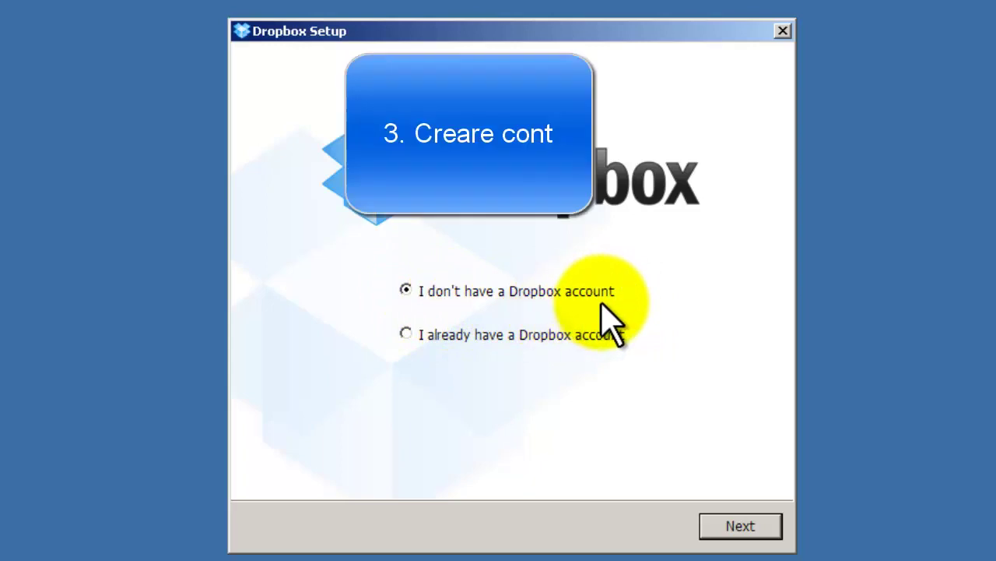
{"action": "left_click", "coordinate": [743, 536]}
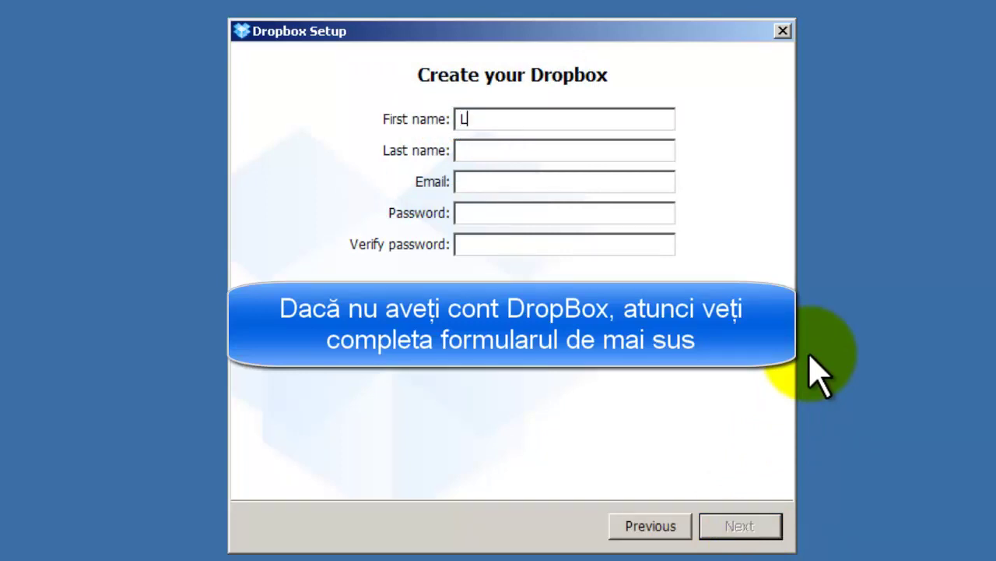
{"action": "type", "text": "Lectii"}
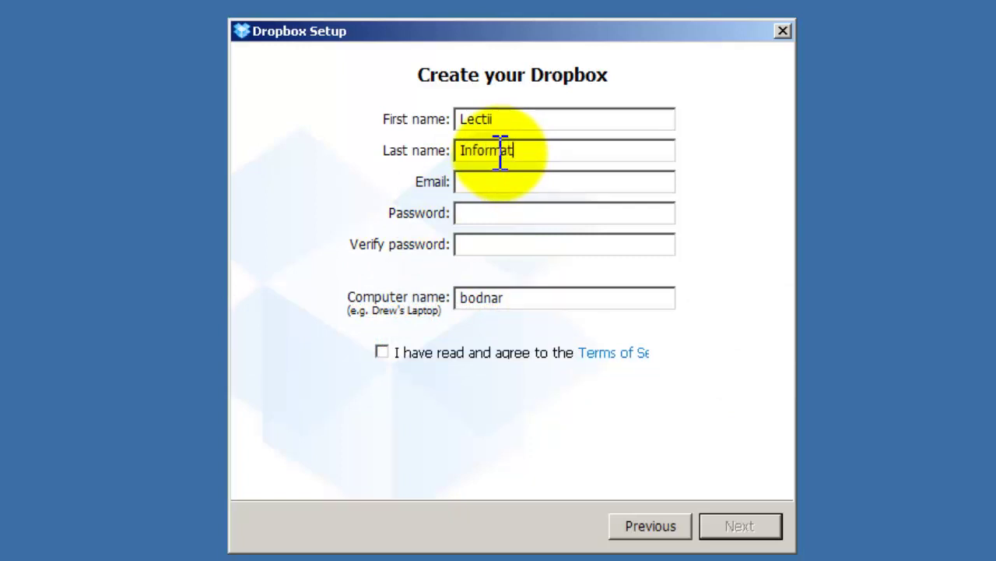
{"action": "left_click", "coordinate": [476, 184]}
{"action": "left_click", "coordinate": [923, 250]}
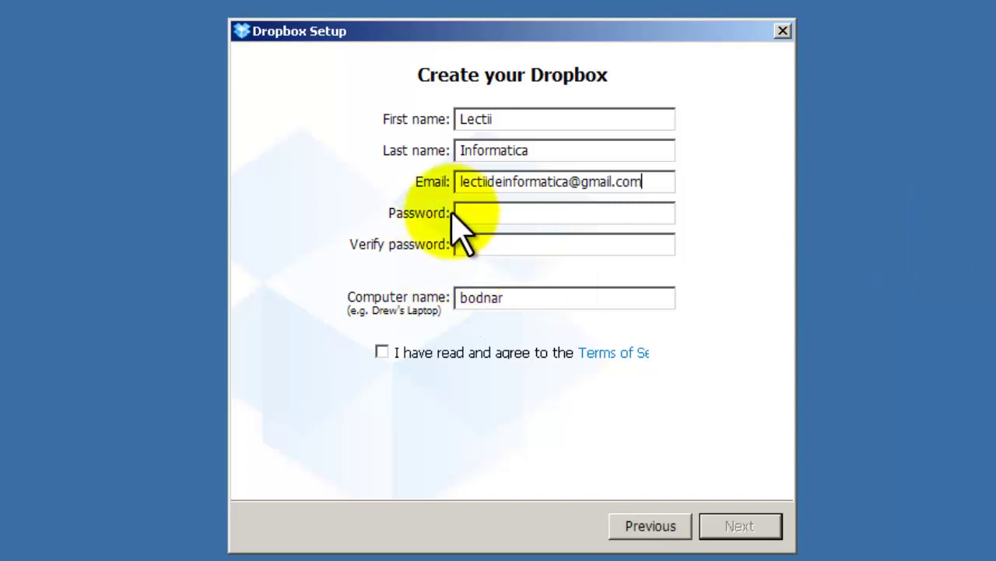
{"action": "left_click", "coordinate": [488, 212]}
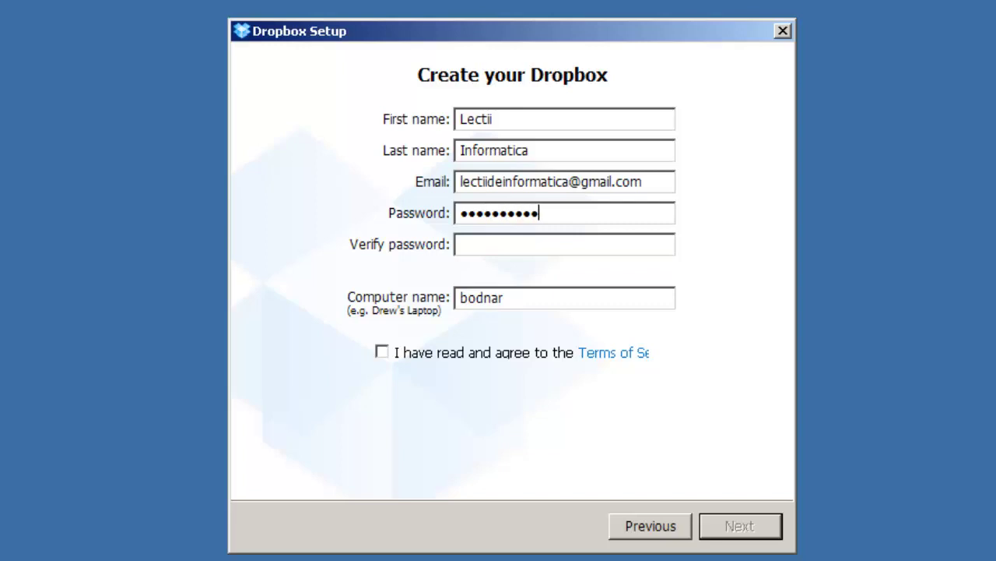
{"action": "left_click", "coordinate": [507, 237]}
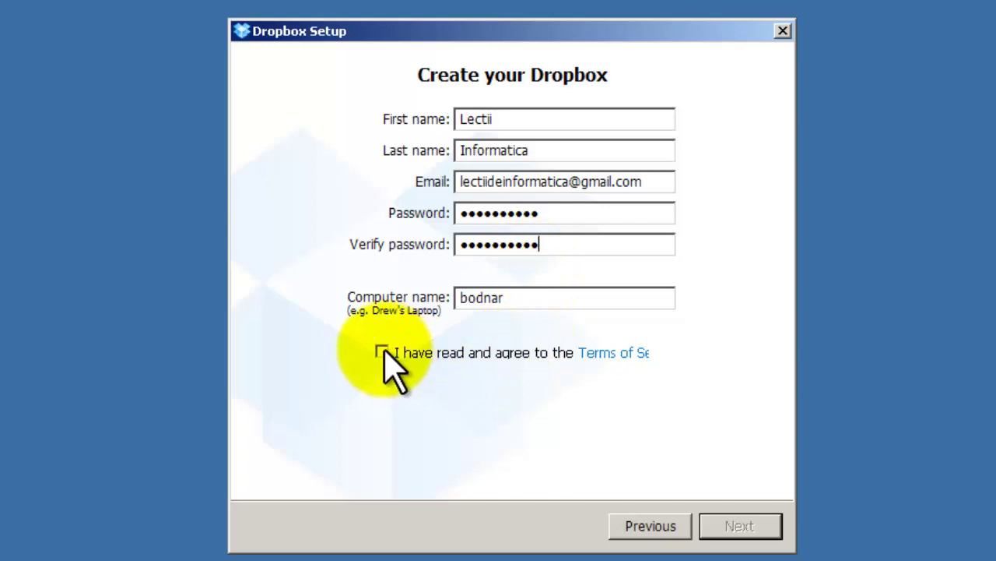
Set the computer name to LectiideInformatica, agree to the Terms of Service, and submit the account form.
{"action": "double_click", "coordinate": [503, 295]}
{"action": "type", "text": "LectiideInformatica"}
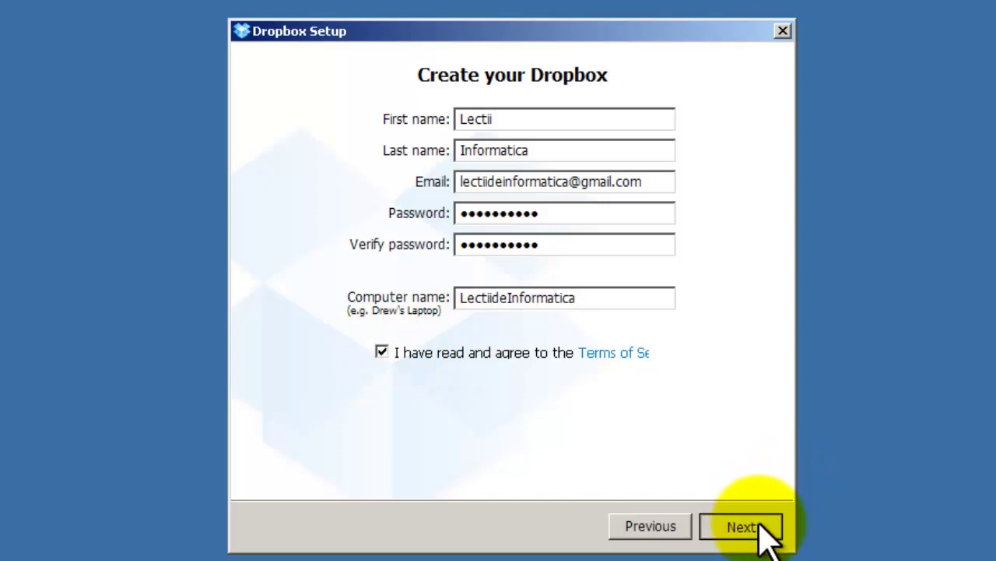
{"action": "left_click", "coordinate": [760, 523]}
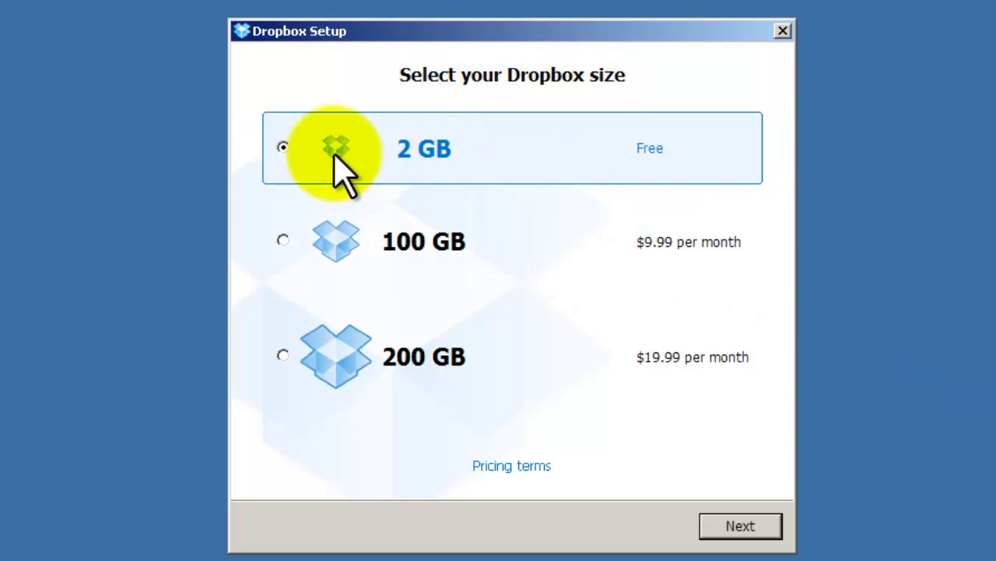
Try the 100 GB and 200 GB sizes, and continue with the free 2 GB Dropbox.
{"action": "left_click", "coordinate": [284, 240]}
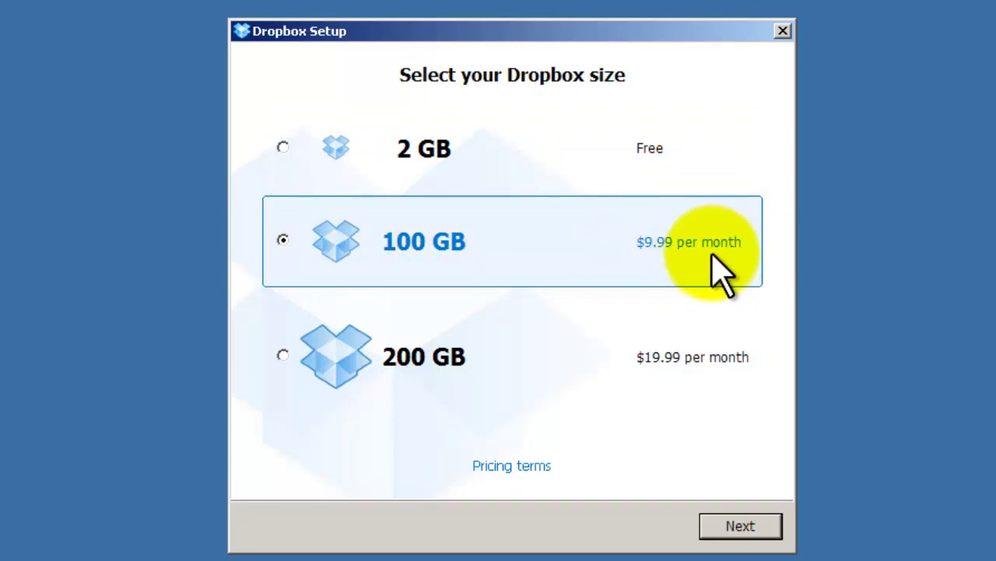
{"action": "left_click", "coordinate": [283, 355]}
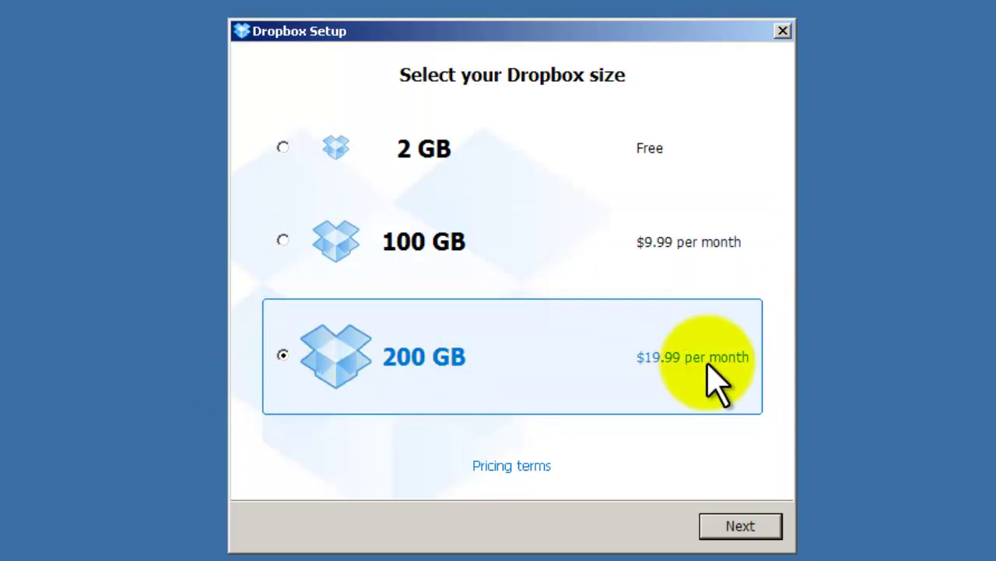
{"action": "left_click", "coordinate": [283, 148]}
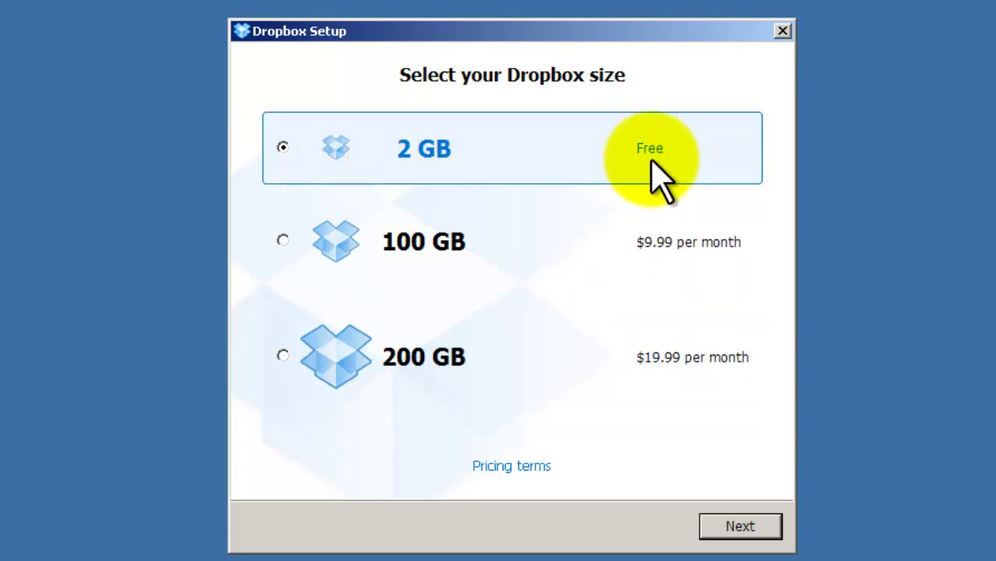
{"action": "left_click", "coordinate": [741, 527]}
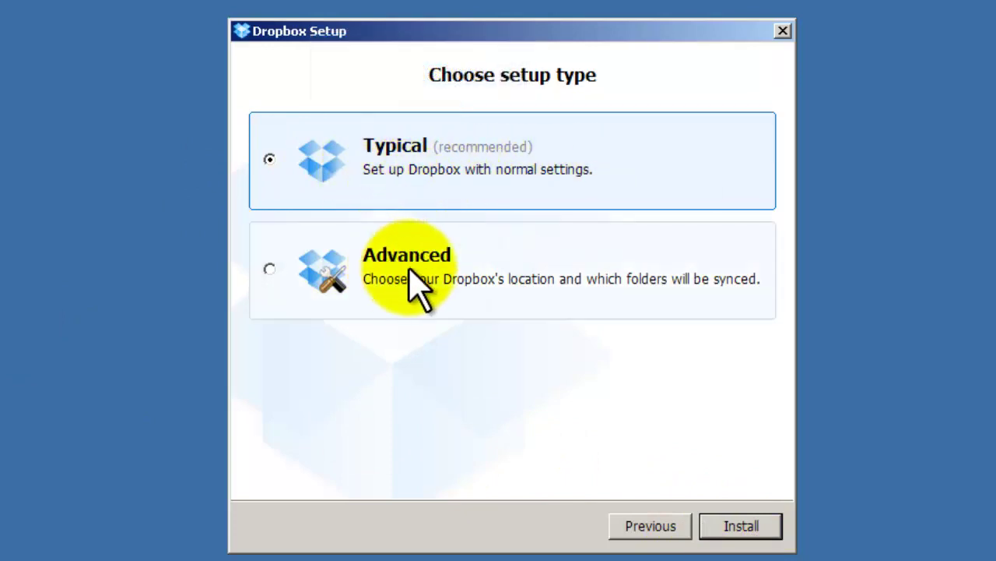
Choose the Typical setup type and install Dropbox with normal settings.
{"action": "left_click", "coordinate": [268, 271]}
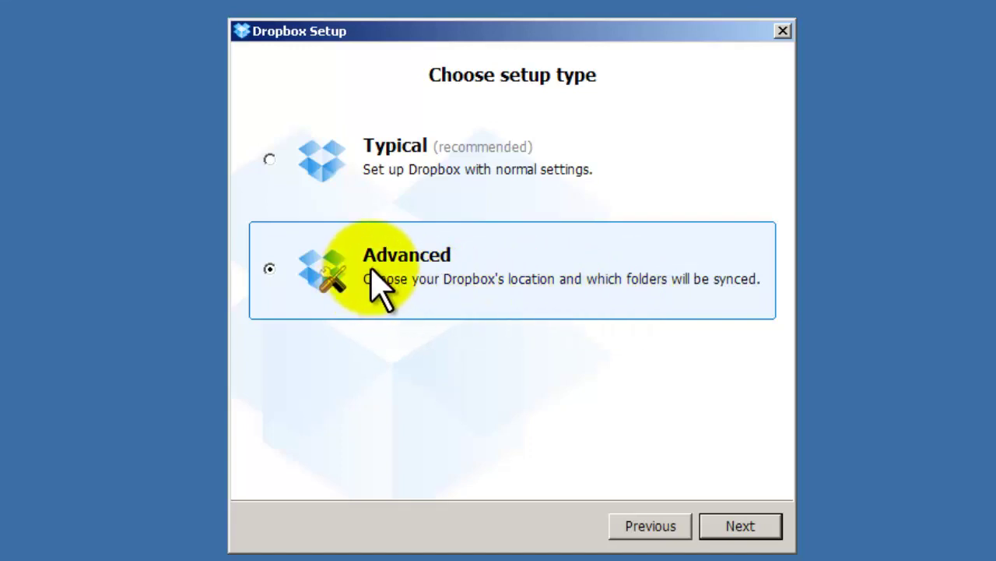
{"action": "left_click", "coordinate": [266, 155]}
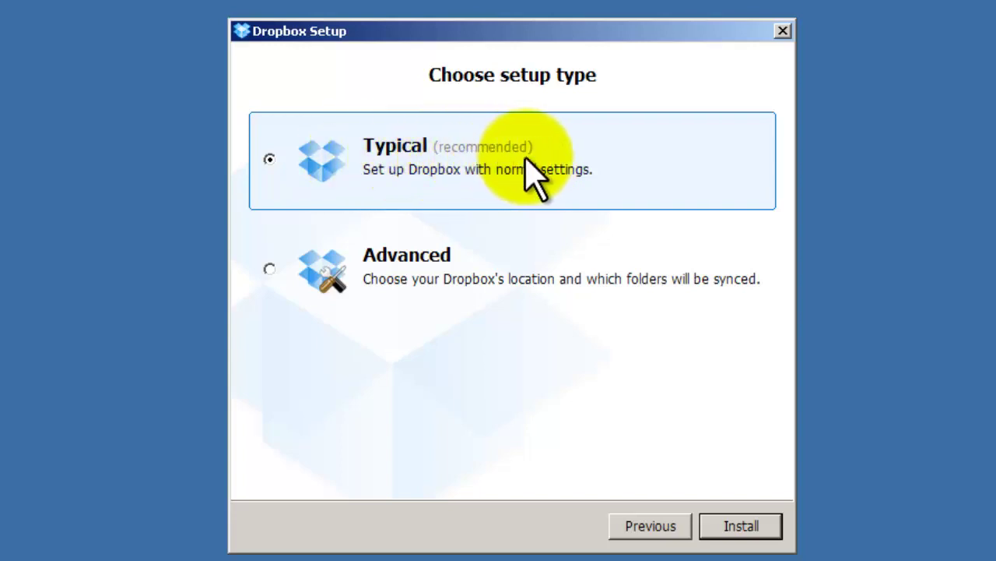
{"action": "left_click", "coordinate": [736, 528]}
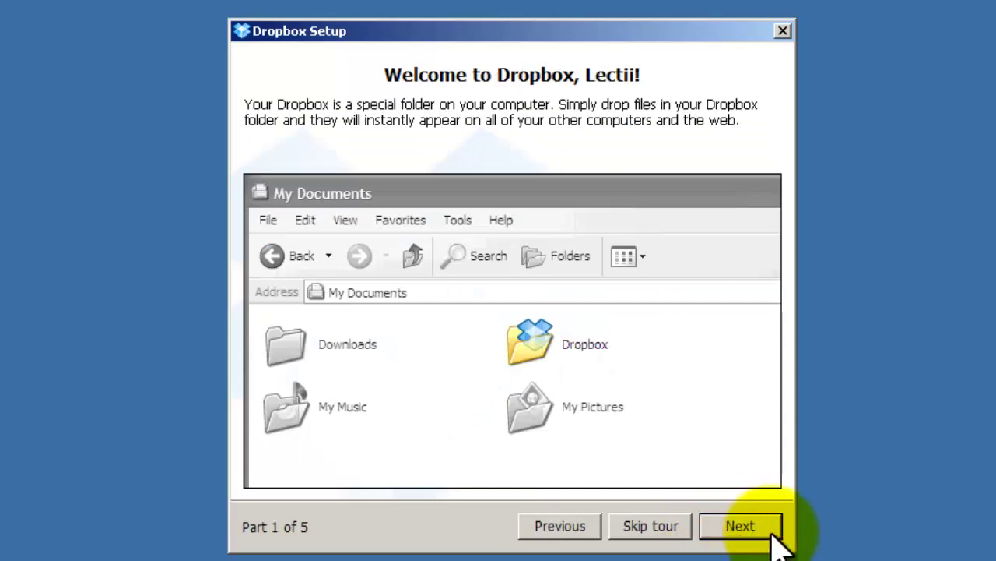
Go through all five parts of the Dropbox welcome tour and finish setup with the option to open the Dropbox folder enabled.
{"action": "left_click", "coordinate": [741, 528]}
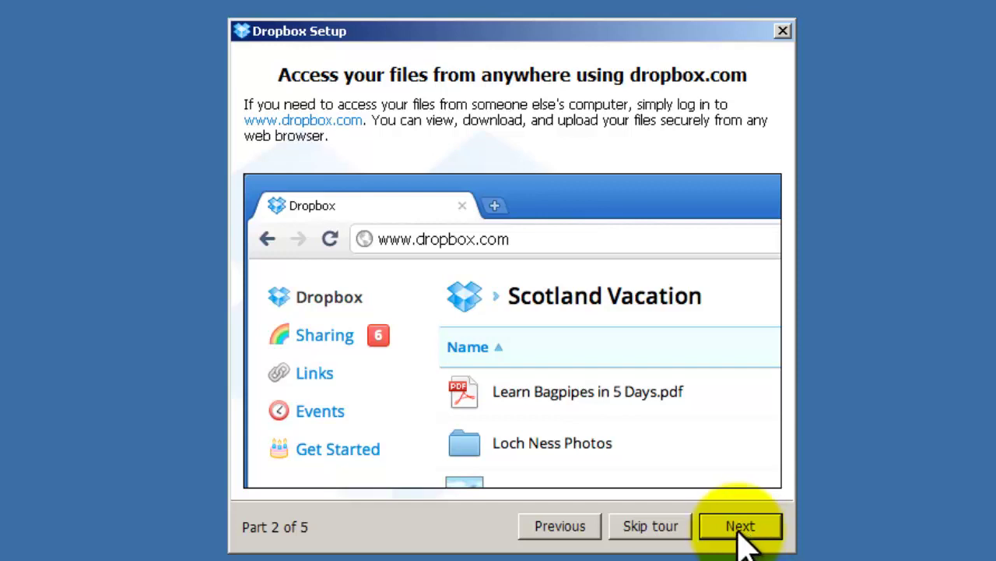
{"action": "left_click", "coordinate": [741, 530]}
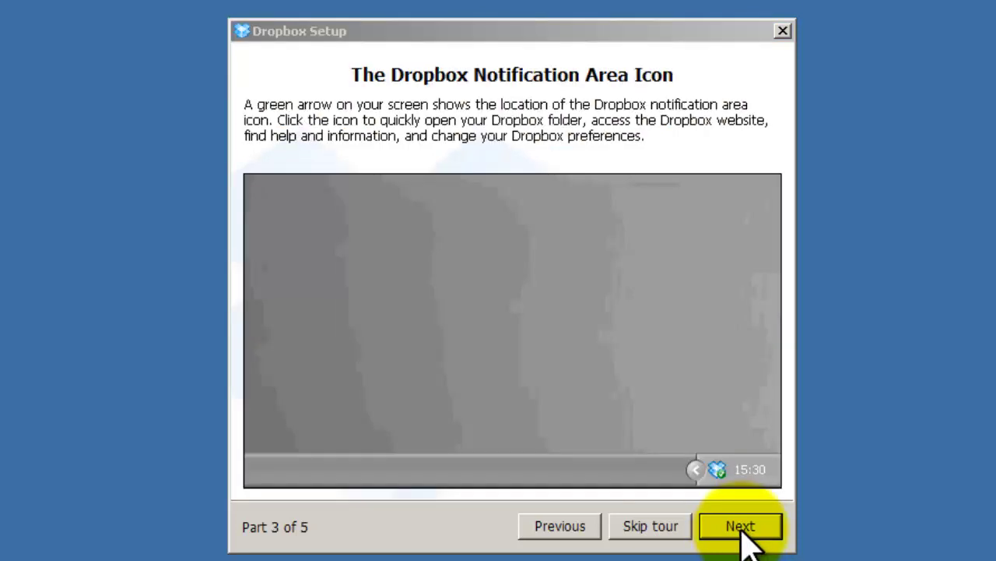
{"action": "left_click", "coordinate": [743, 528]}
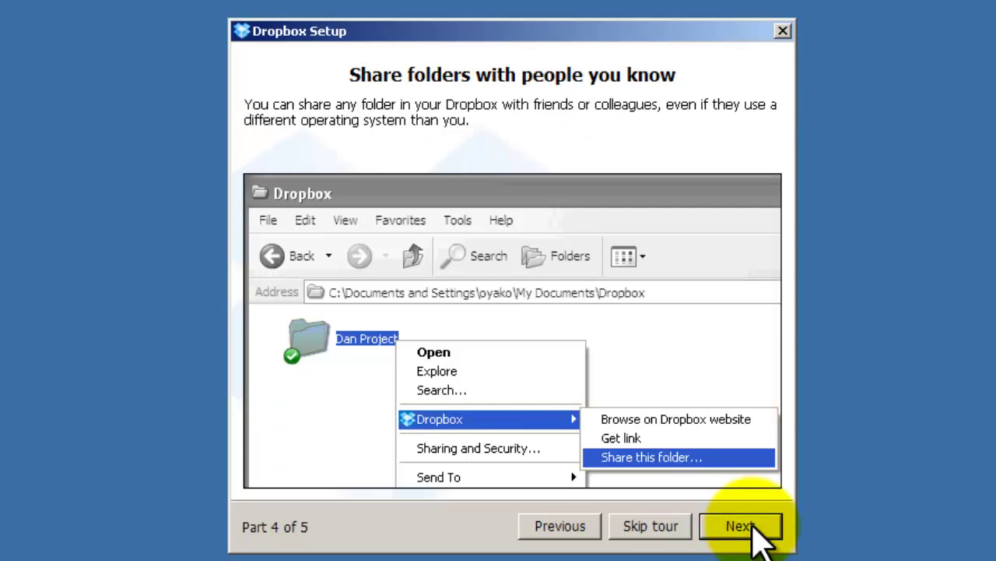
{"action": "left_click", "coordinate": [741, 527]}
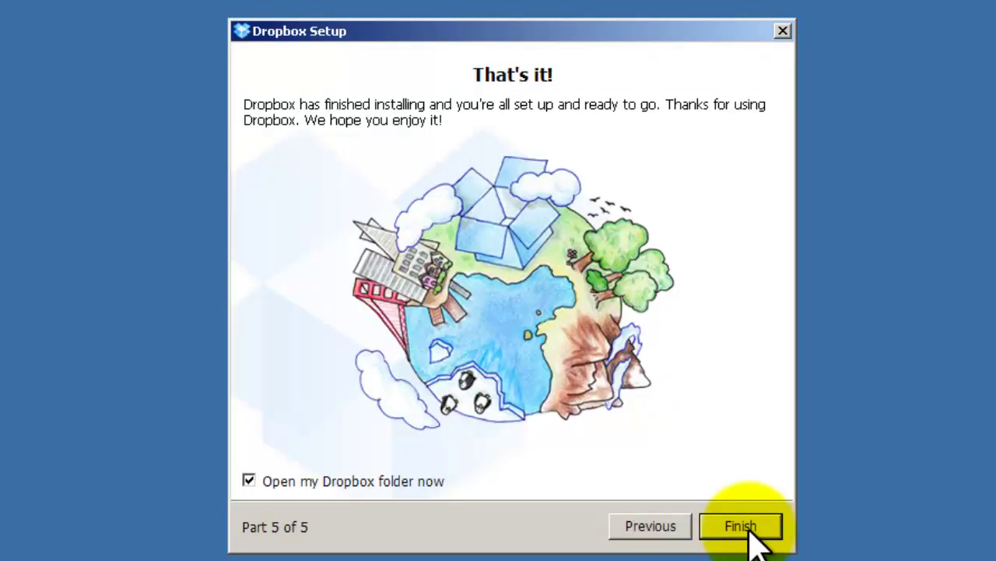
{"action": "left_click", "coordinate": [743, 527]}
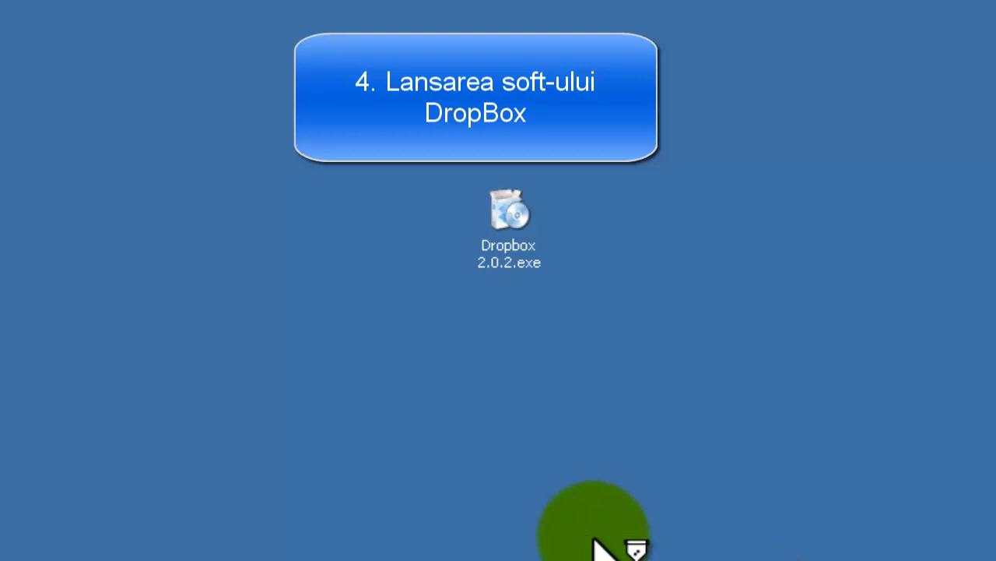
Launch Dropbox from its desktop shortcut and open Getting Started.pdf in the Dropbox folder.
{"action": "double_click", "coordinate": [518, 269]}
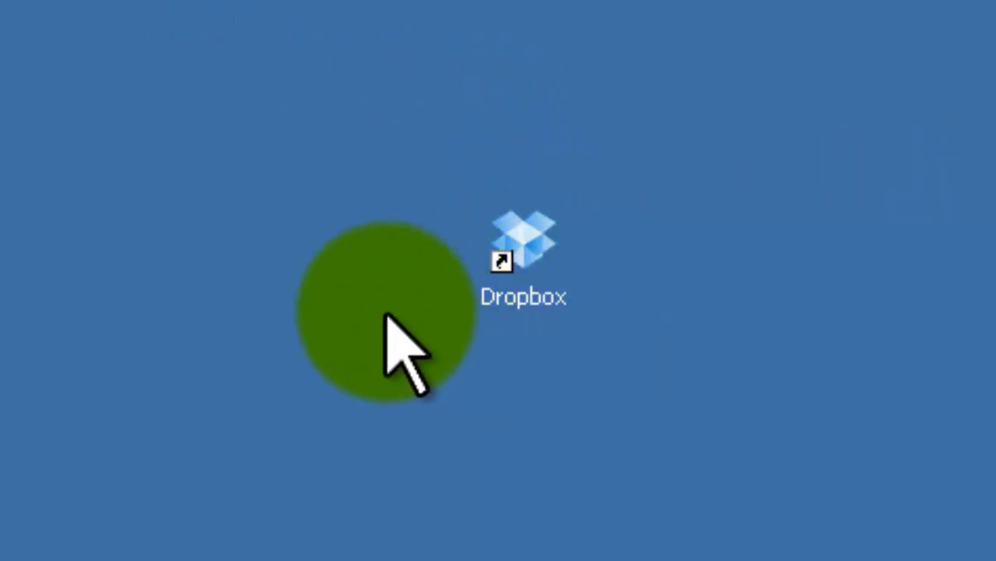
{"action": "left_click", "coordinate": [546, 296]}
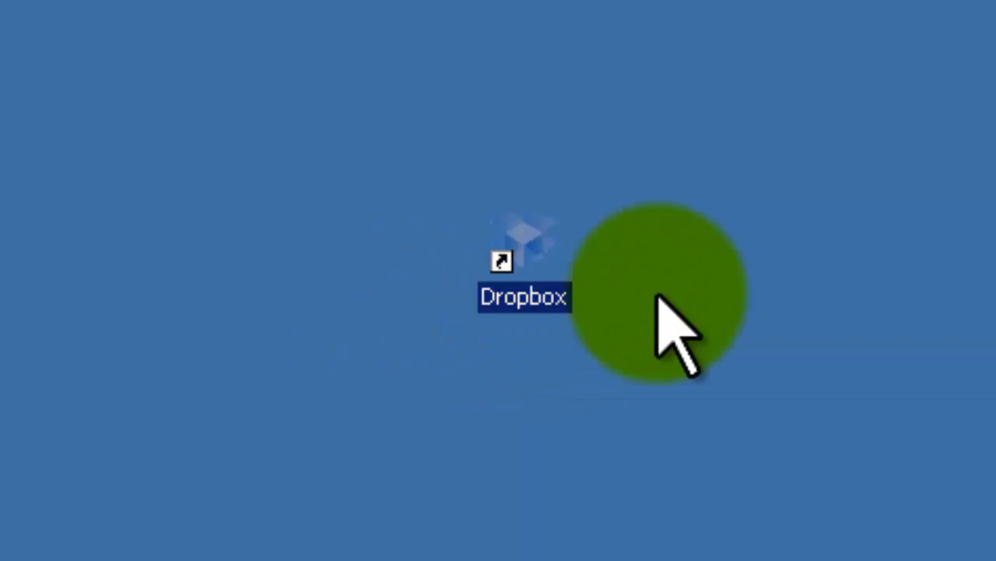
{"action": "double_click", "coordinate": [532, 300]}
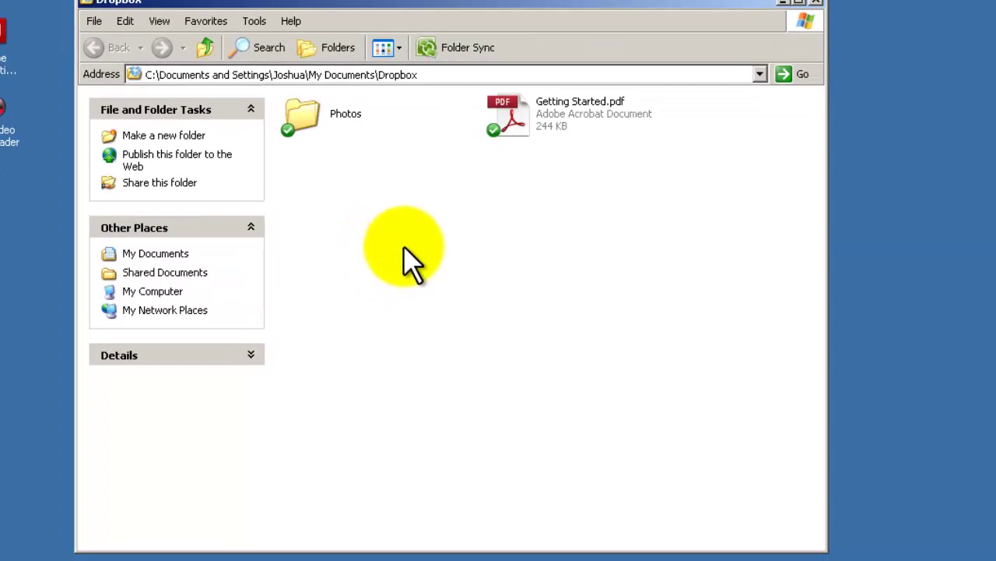
{"action": "double_click", "coordinate": [574, 110]}
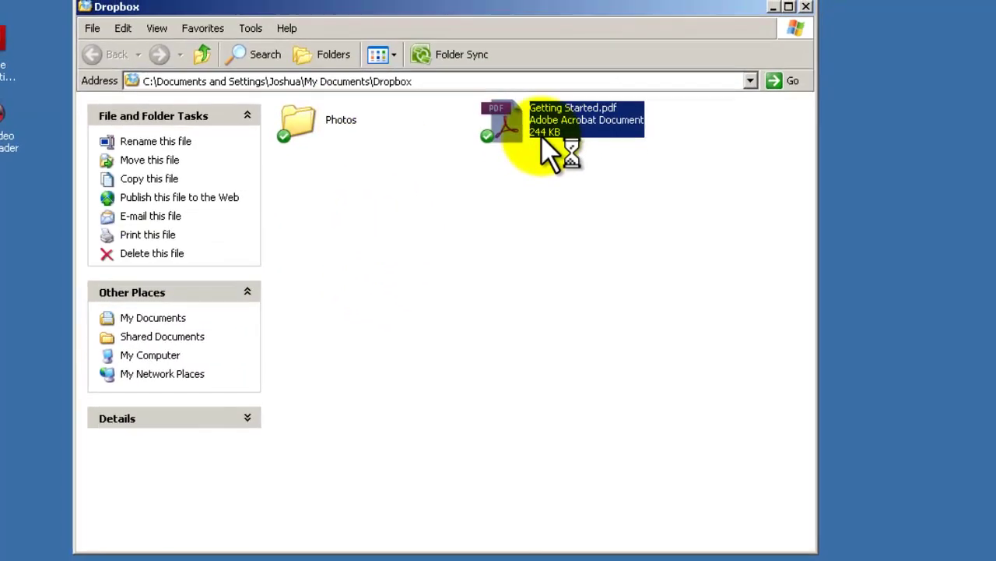